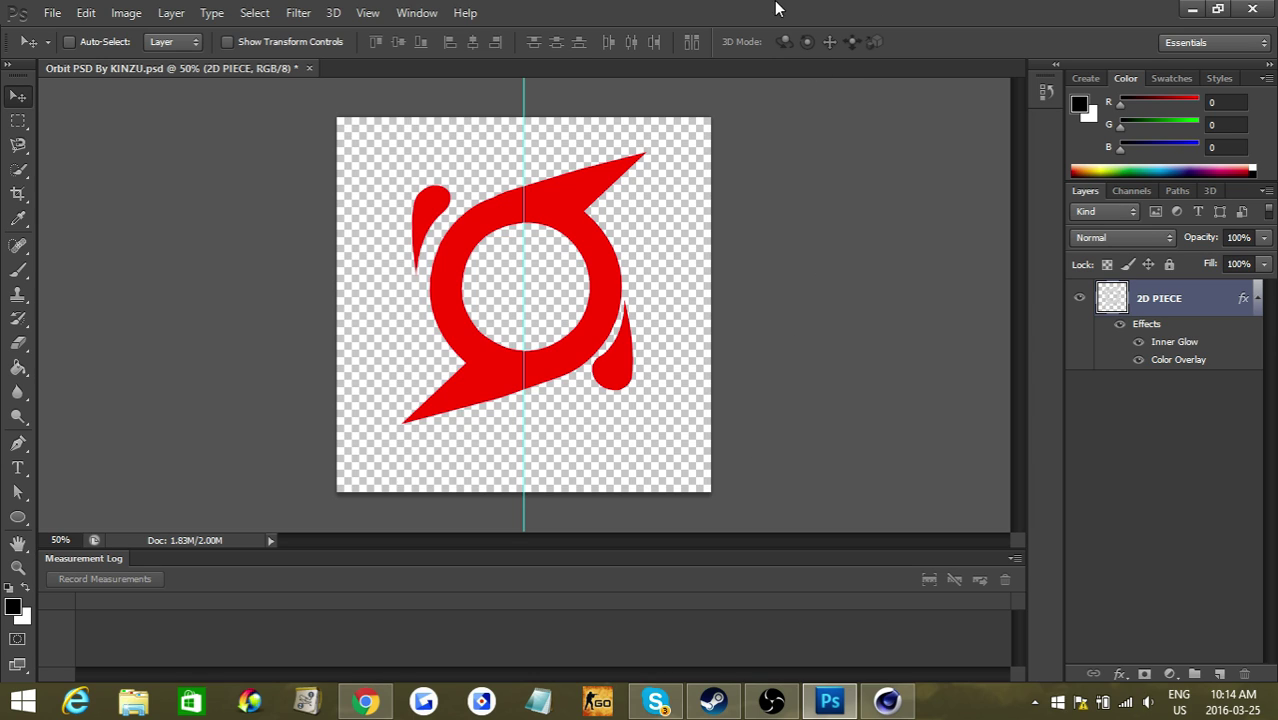
# - Redock the document window and drag the 2D PIECE red logo back into position
pyautogui.moveTo(134, 73)
pyautogui.mouseDown()
pyautogui.moveTo(301, 94)
pyautogui.moveTo(143, 67)
pyautogui.mouseUp()
pyautogui.moveTo(570, 214)
pyautogui.mouseDown()
pyautogui.moveTo(533, 243)
pyautogui.moveTo(533, 208)
pyautogui.moveTo(585, 196)
pyautogui.mouseUp()
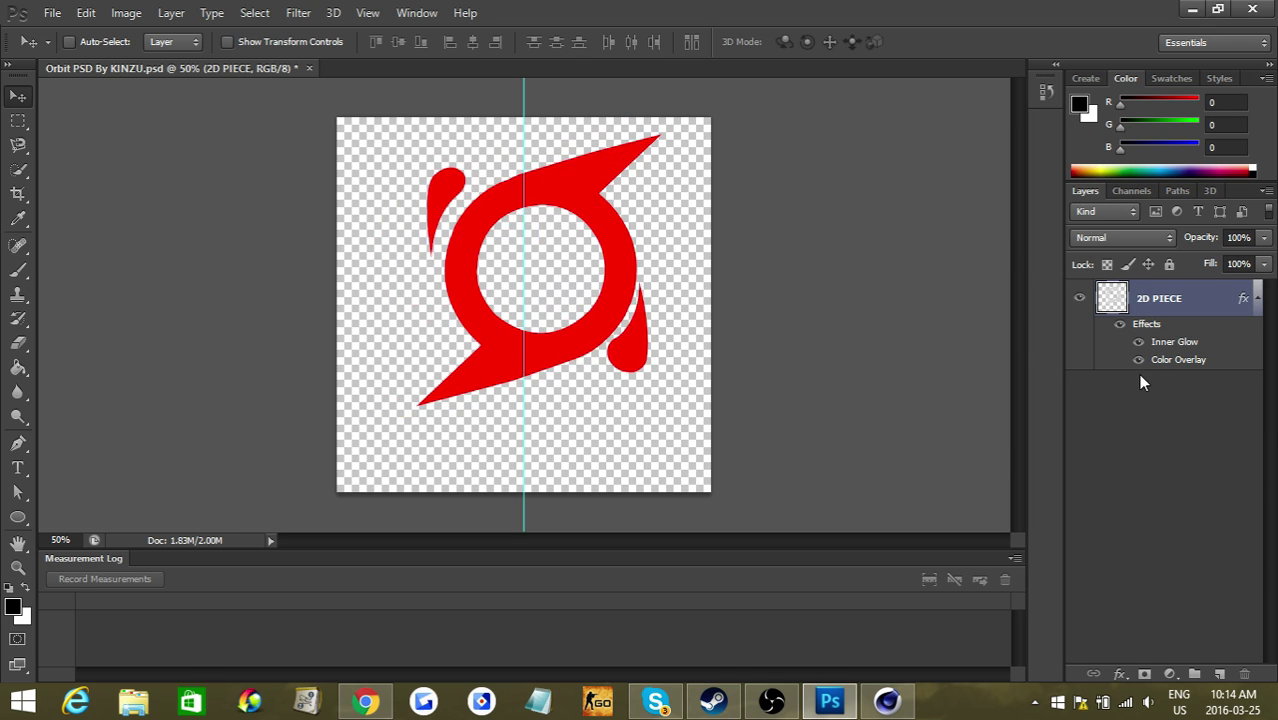
pyautogui.click(1150, 421)
pyautogui.click(1130, 304)
pyautogui.moveTo(585, 200)
pyautogui.mouseDown()
pyautogui.moveTo(579, 220)
pyautogui.moveTo(558, 215)
pyautogui.mouseUp()
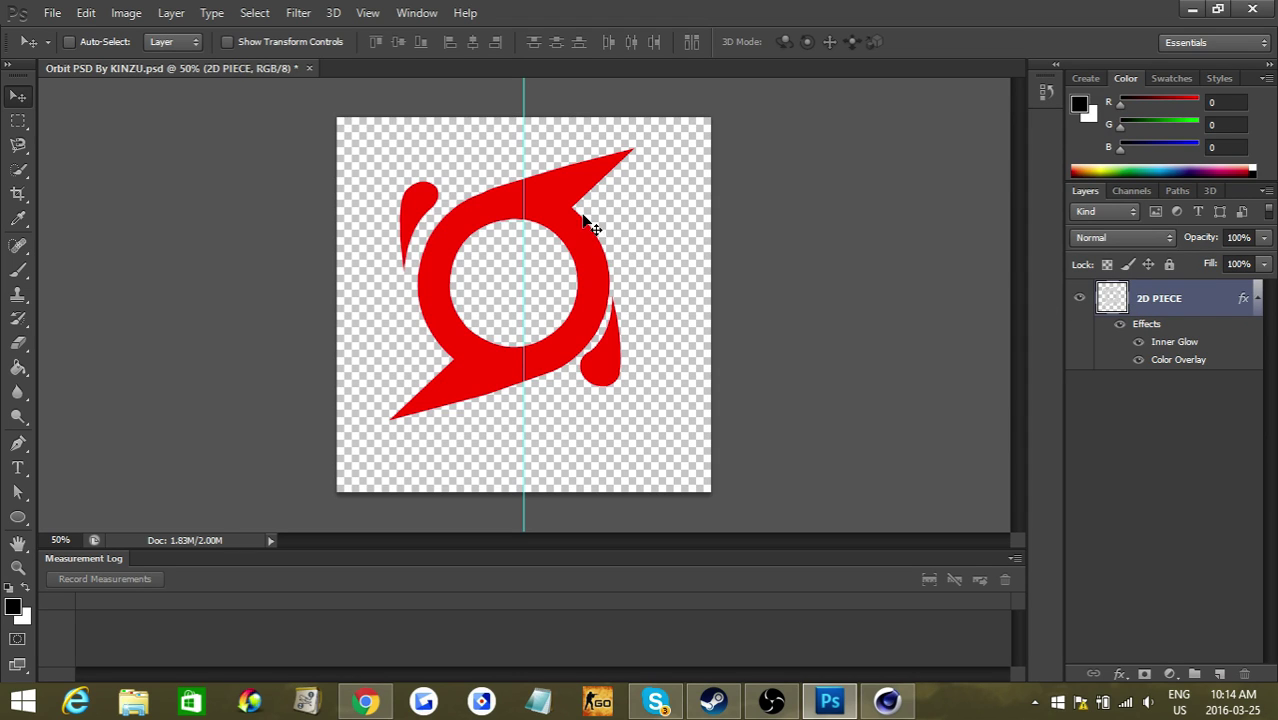
pyautogui.moveTo(585, 220)
pyautogui.mouseDown()
pyautogui.moveTo(659, 204)
pyautogui.moveTo(679, 217)
pyautogui.moveTo(588, 280)
pyautogui.moveTo(578, 216)
pyautogui.mouseUp()
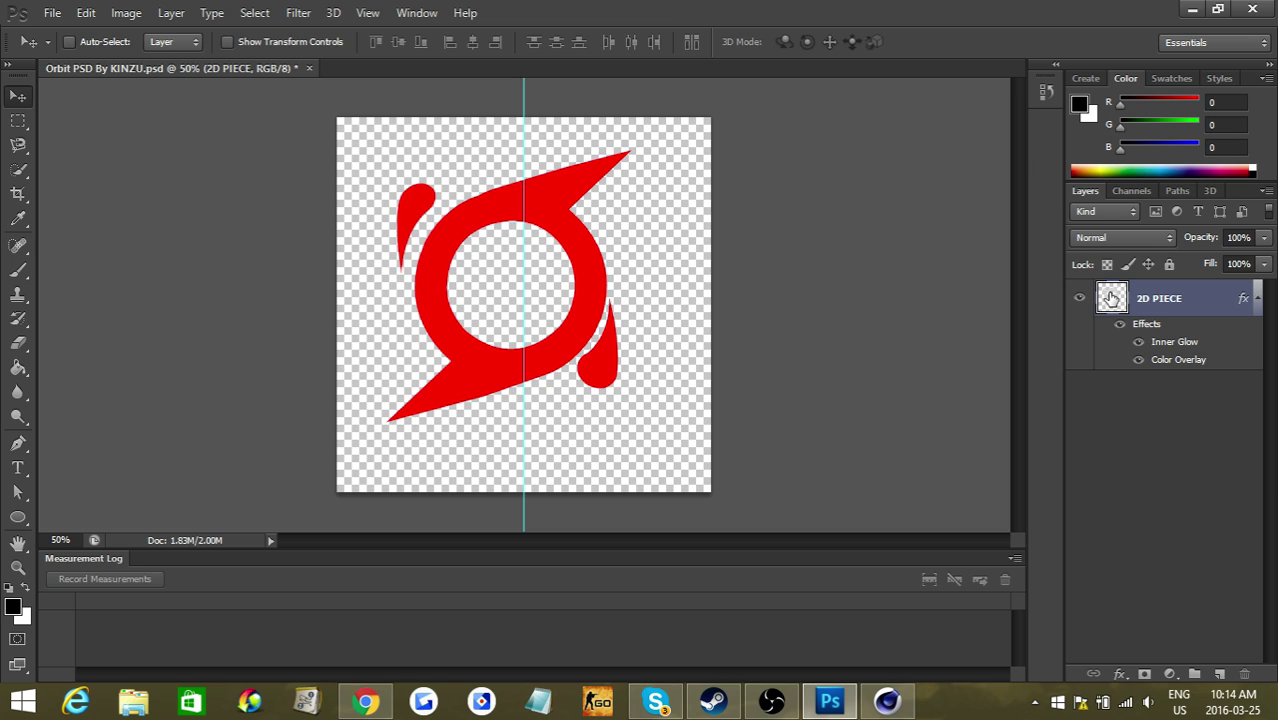
# - Check the 2D PIECE layer style unchanged, then bring up its thumbnail's Select Pixels menu
pyautogui.press('h')
pyautogui.doubleClick(1111, 298)
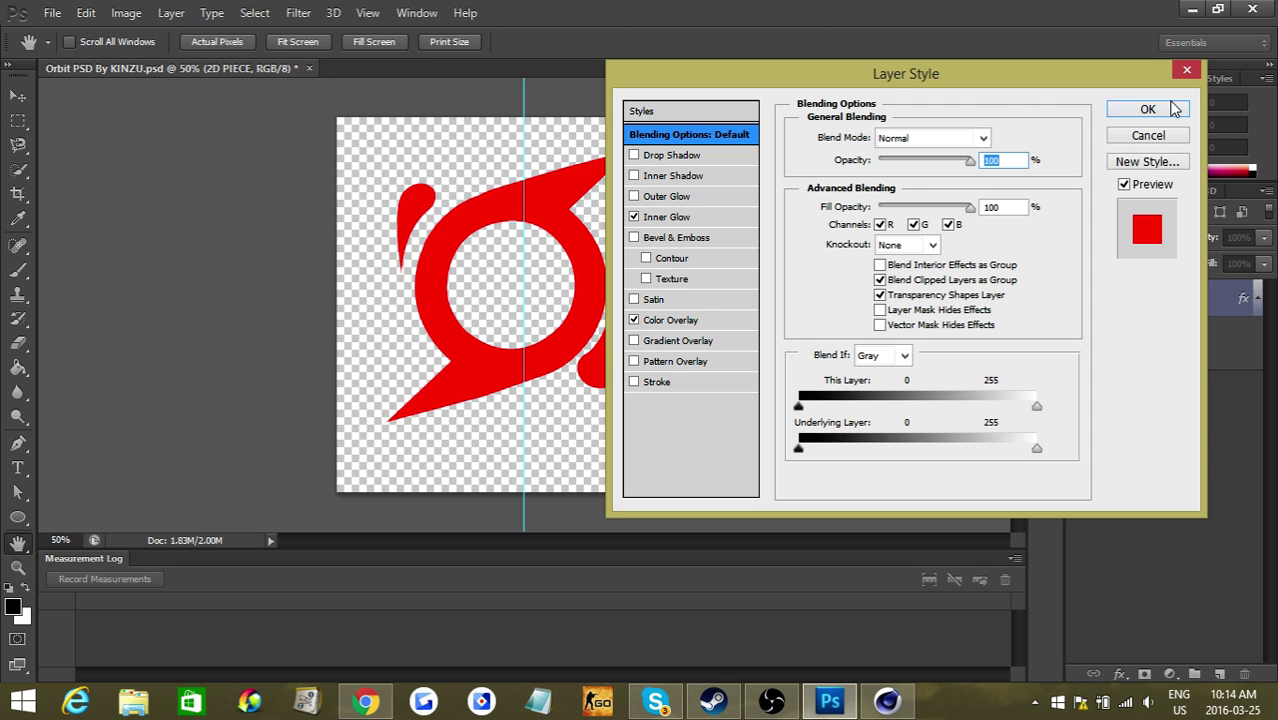
pyautogui.click(1147, 109)
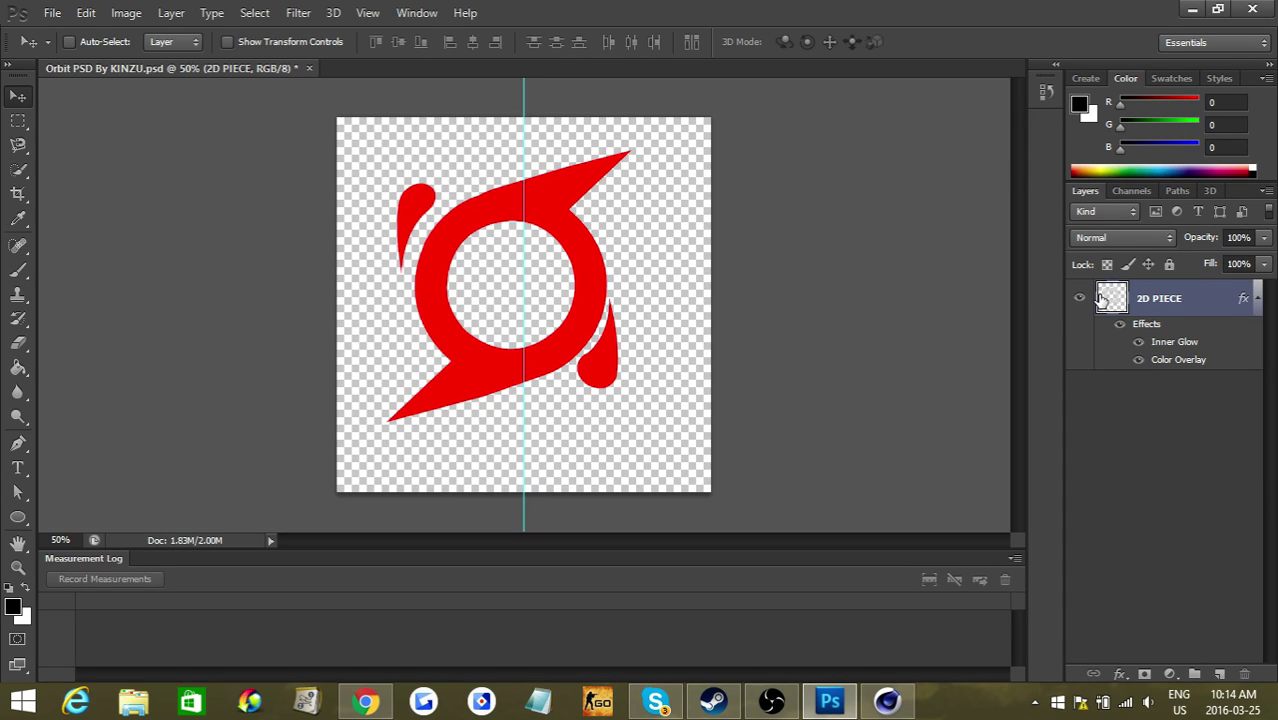
pyautogui.rightClick(1111, 306)
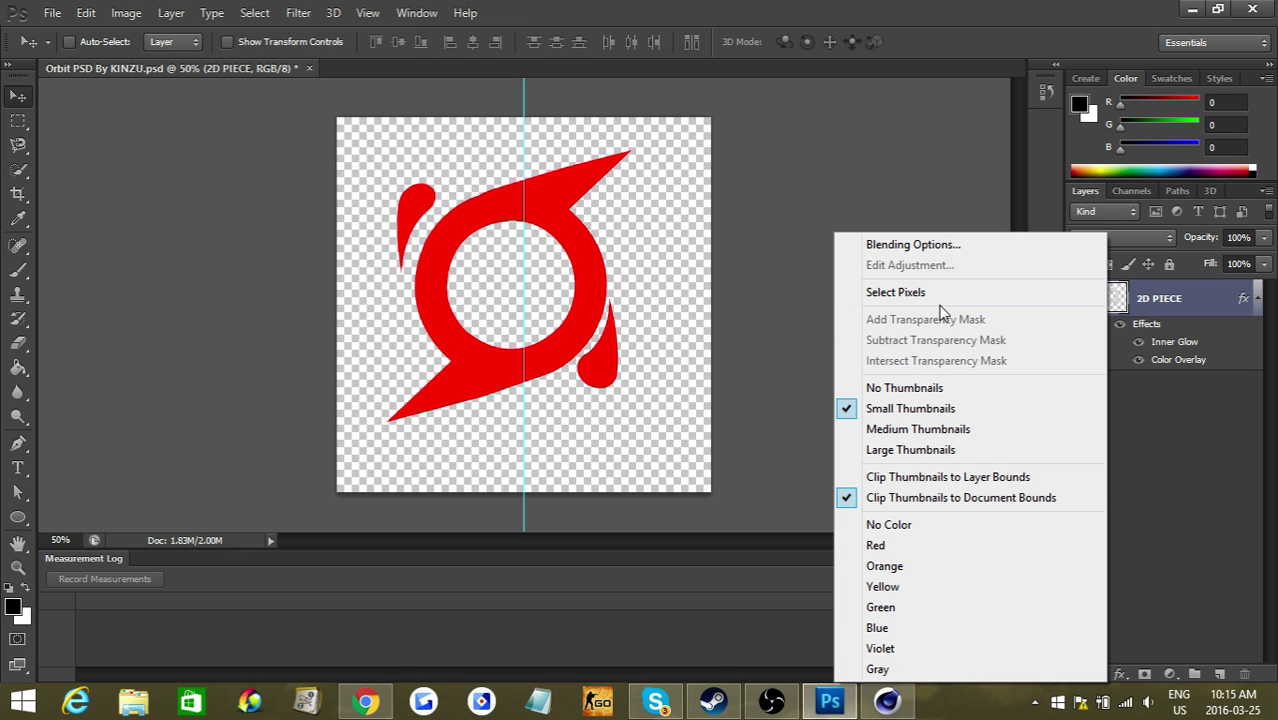
# - Select the logo's pixels and make a work path from them at 2.0 pixel tolerance
pyautogui.click(943, 295)
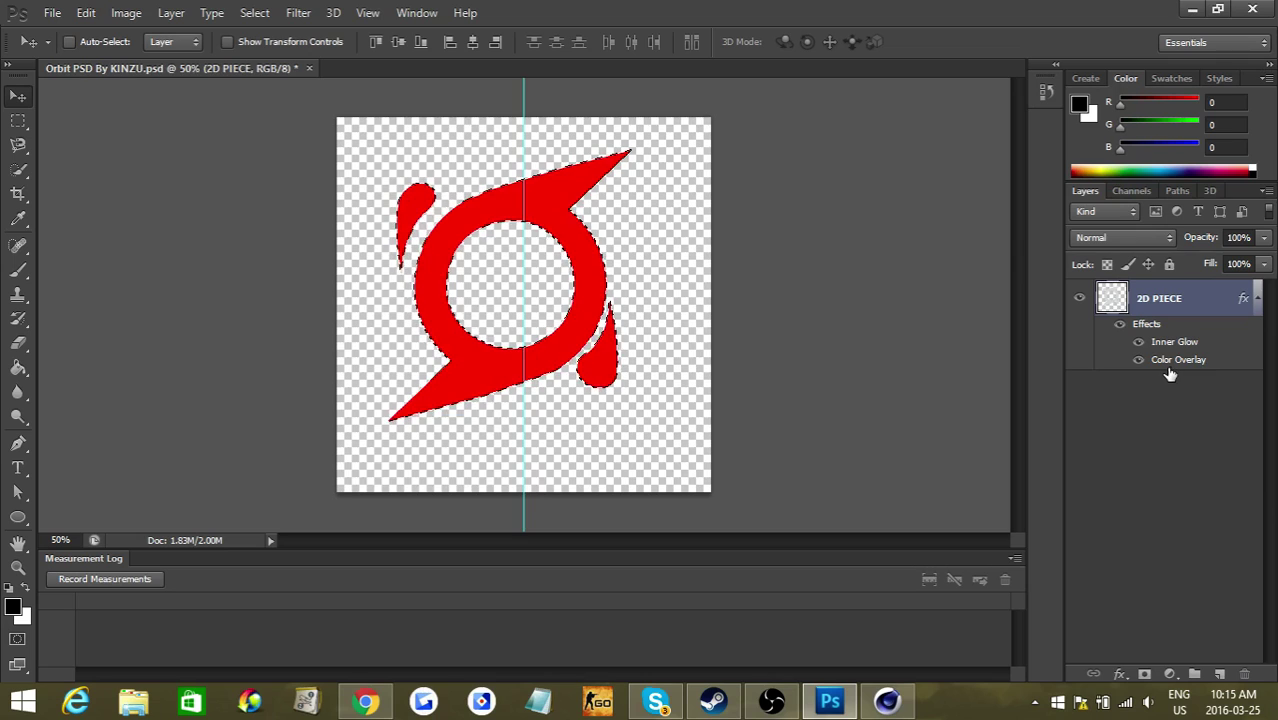
pyautogui.moveTo(558, 250)
pyautogui.mouseDown()
pyautogui.moveTo(567, 191)
pyautogui.moveTo(536, 201)
pyautogui.mouseUp()
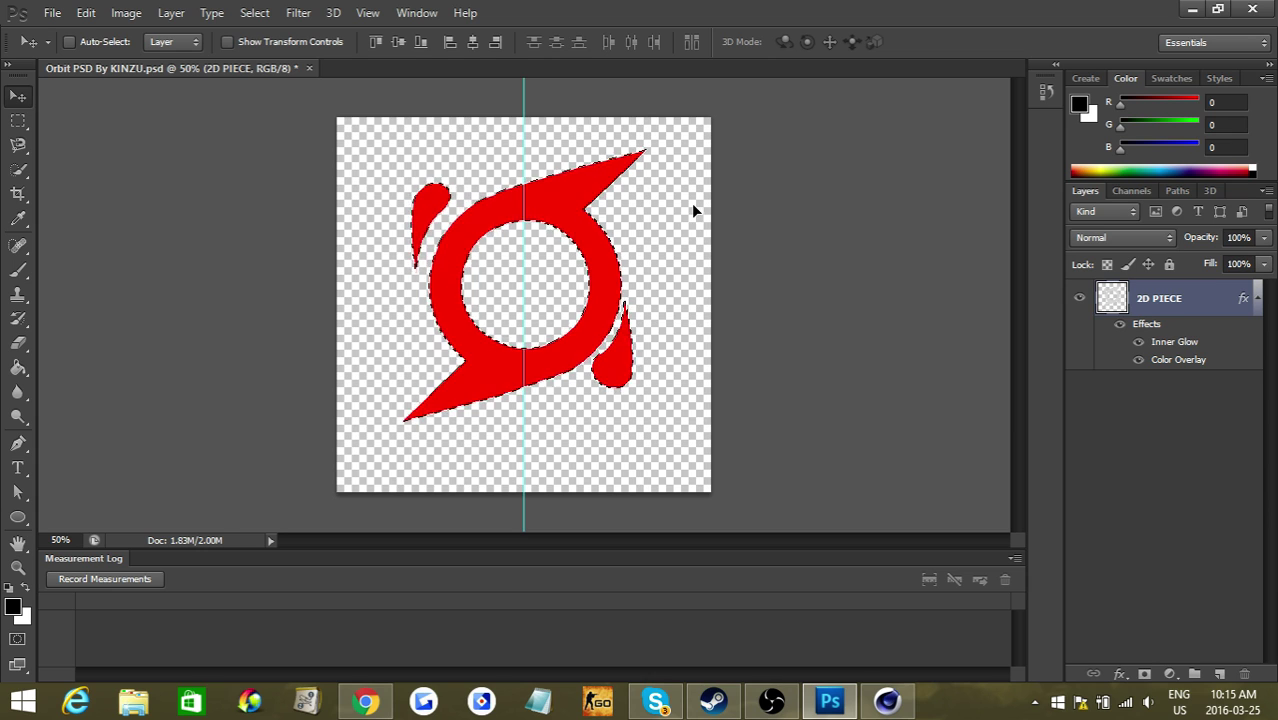
pyautogui.click(1178, 191)
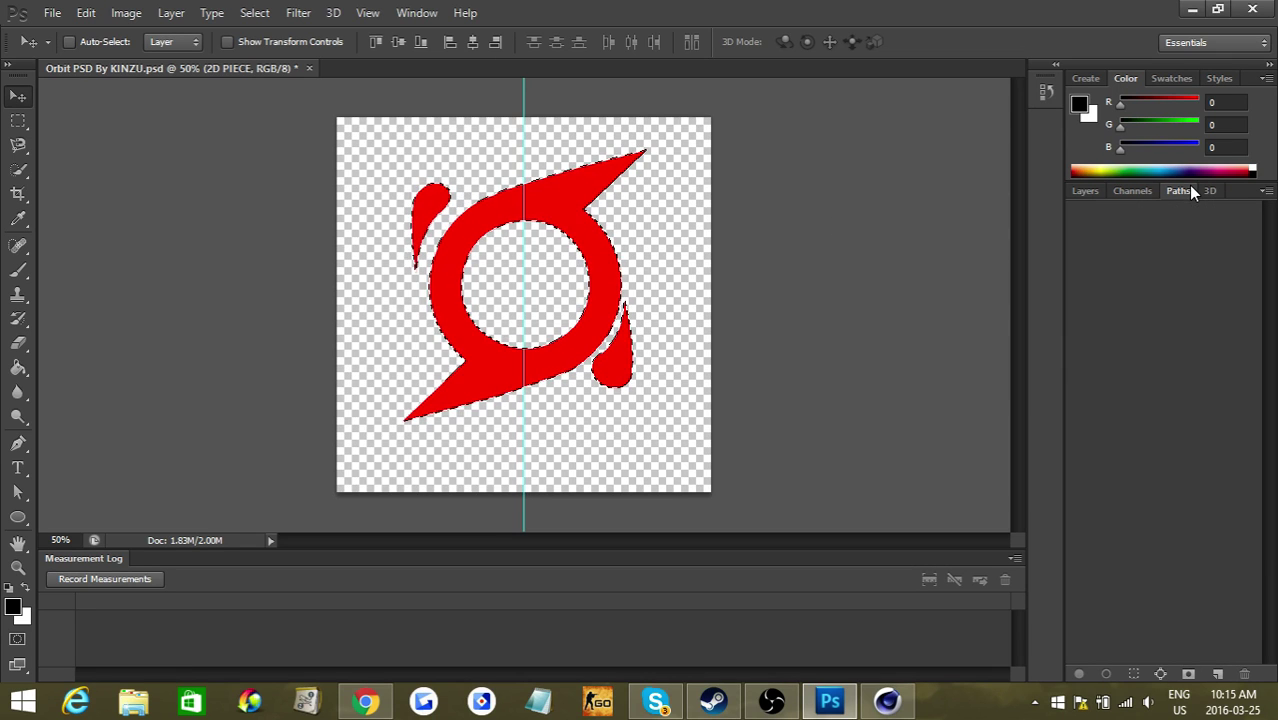
pyautogui.click(1266, 191)
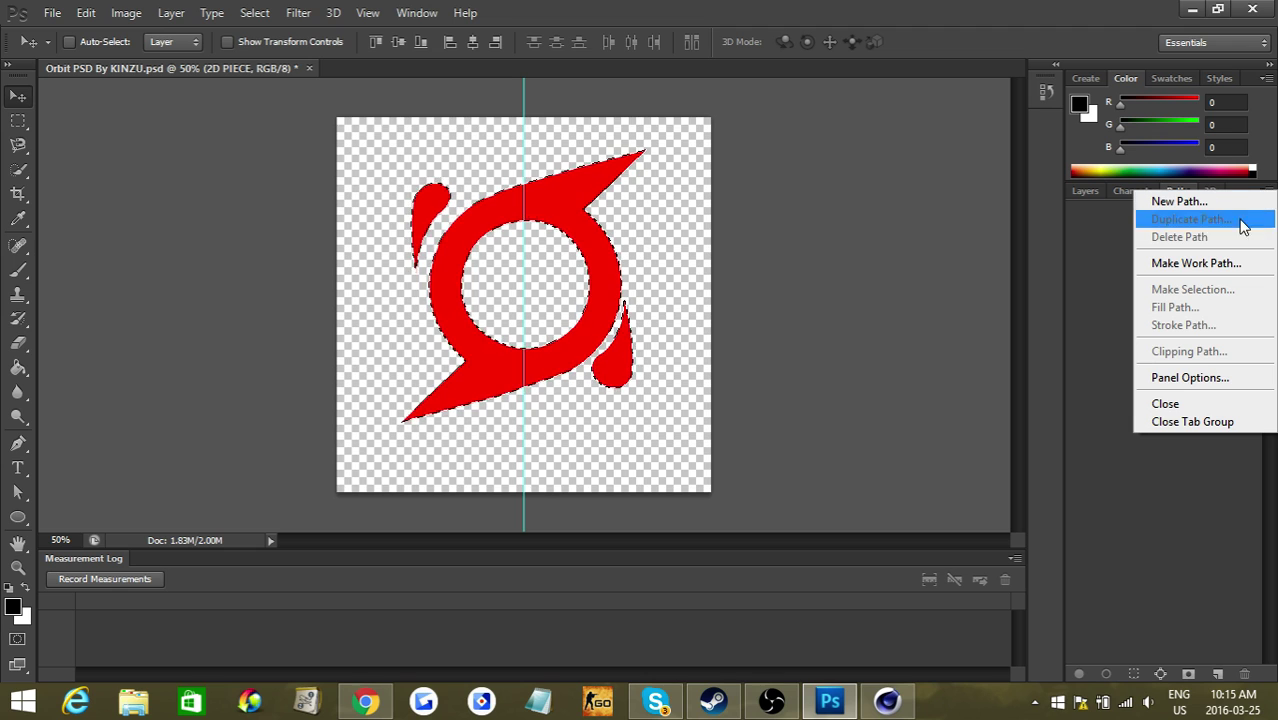
pyautogui.click(1218, 270)
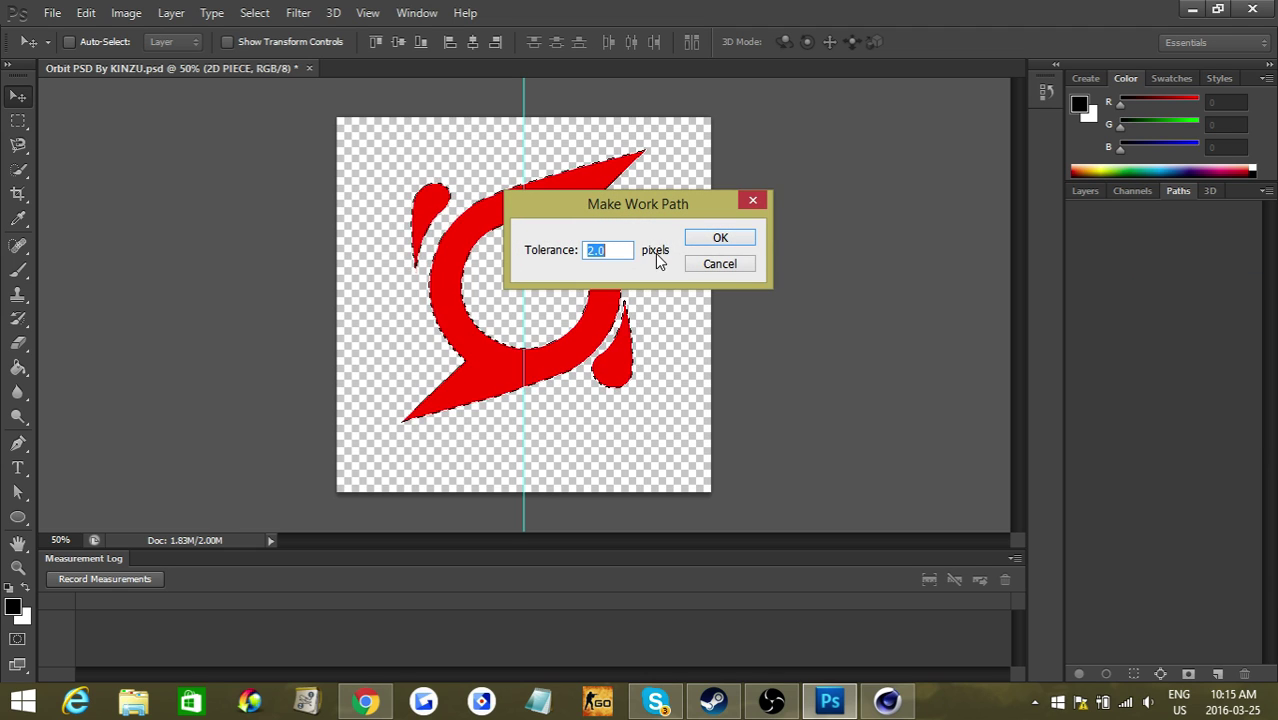
pyautogui.press('Return')
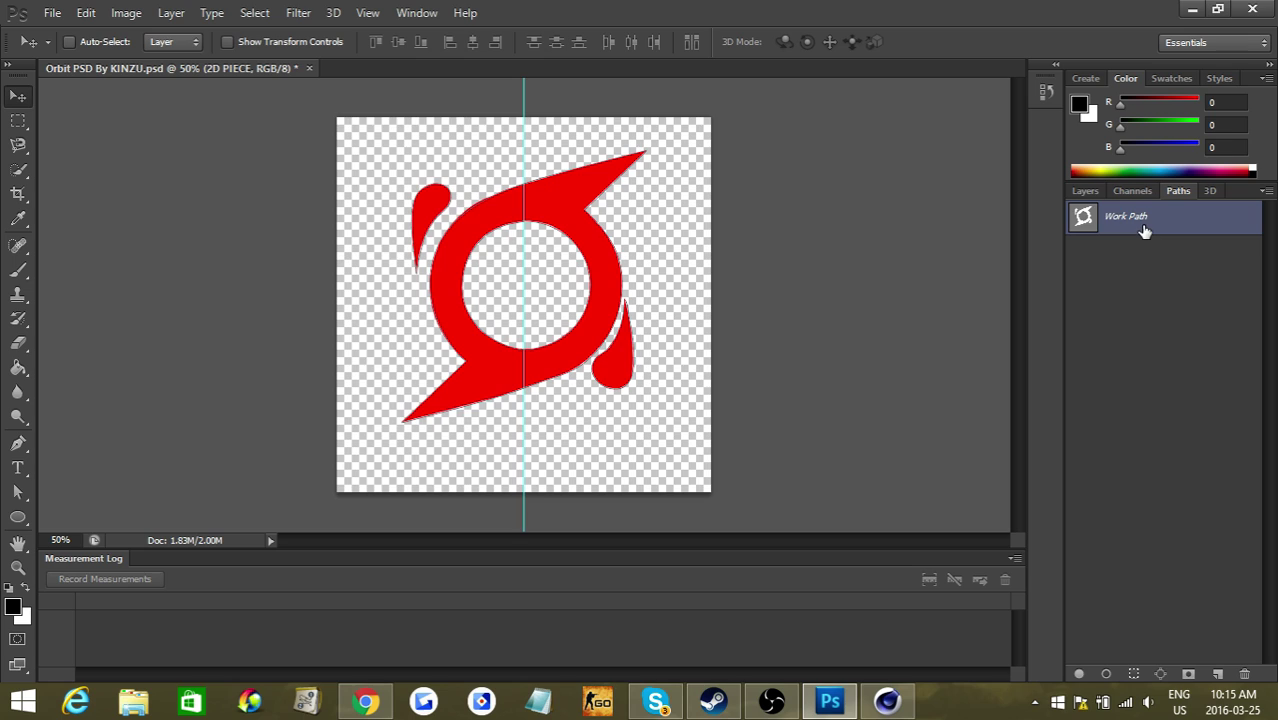
# - Select the Work Path in the Paths panel
pyautogui.click(1085, 191)
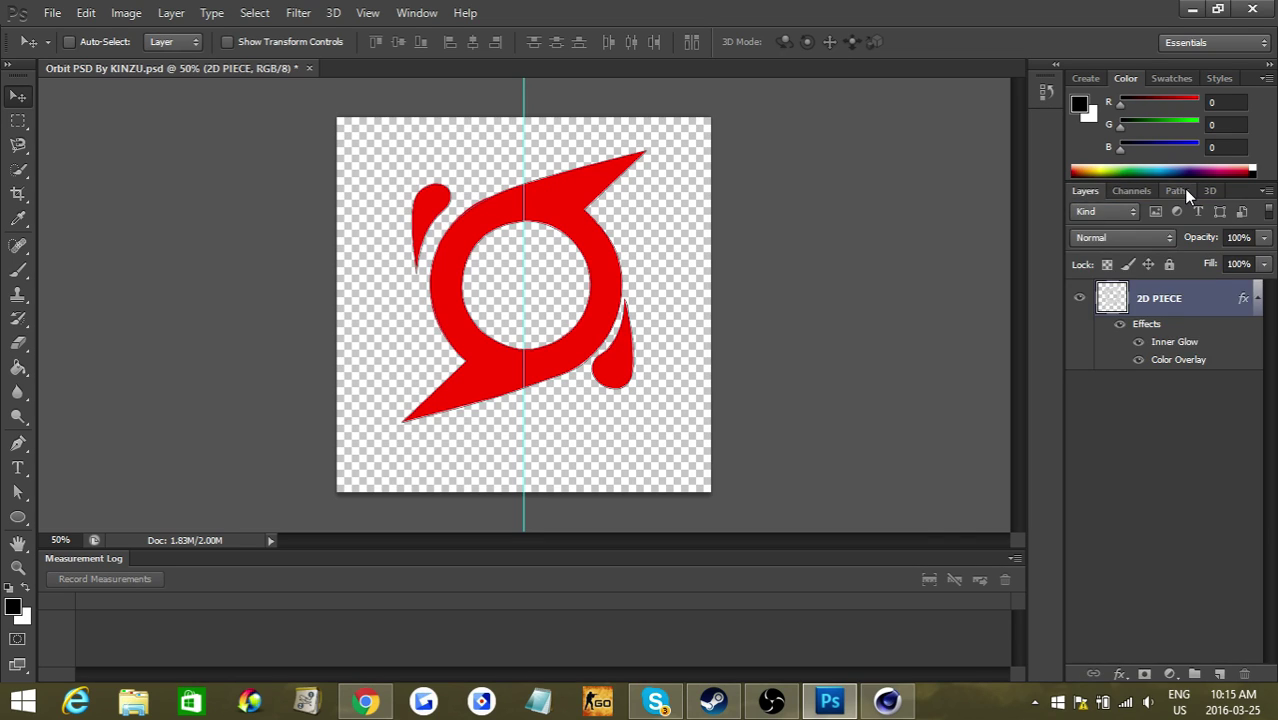
pyautogui.click(1180, 191)
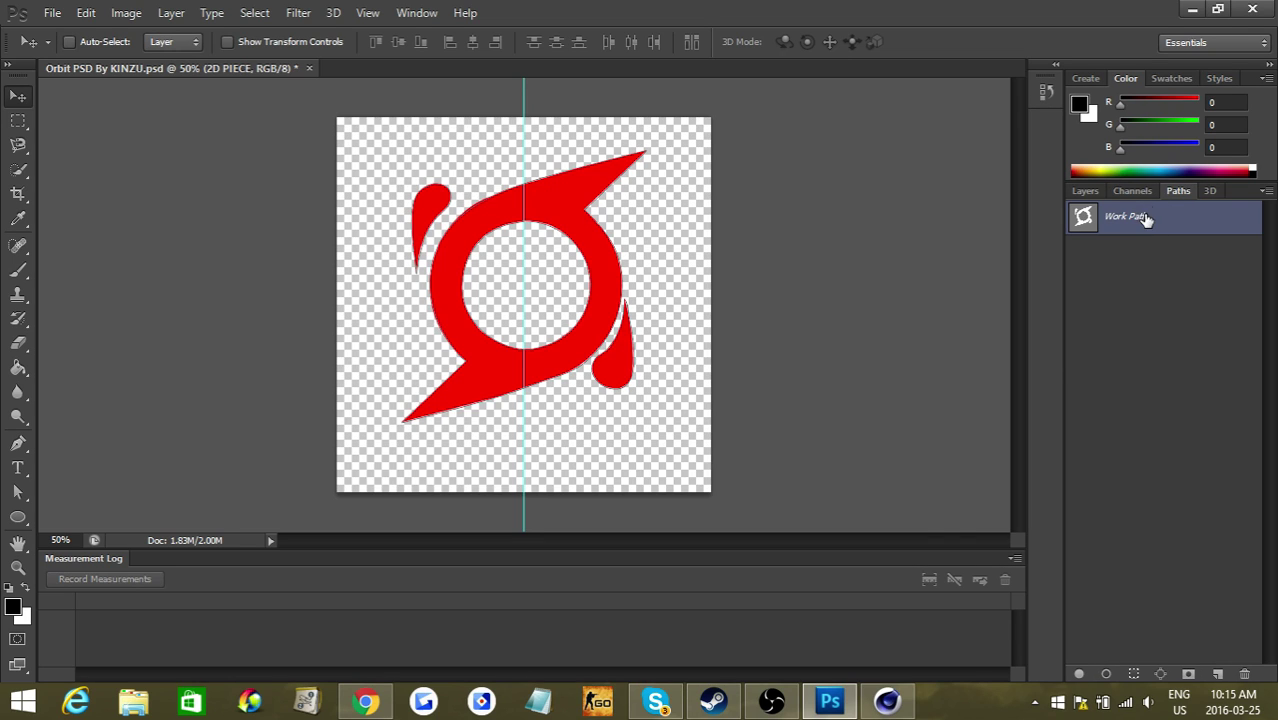
pyautogui.click(1133, 263)
pyautogui.click(1151, 228)
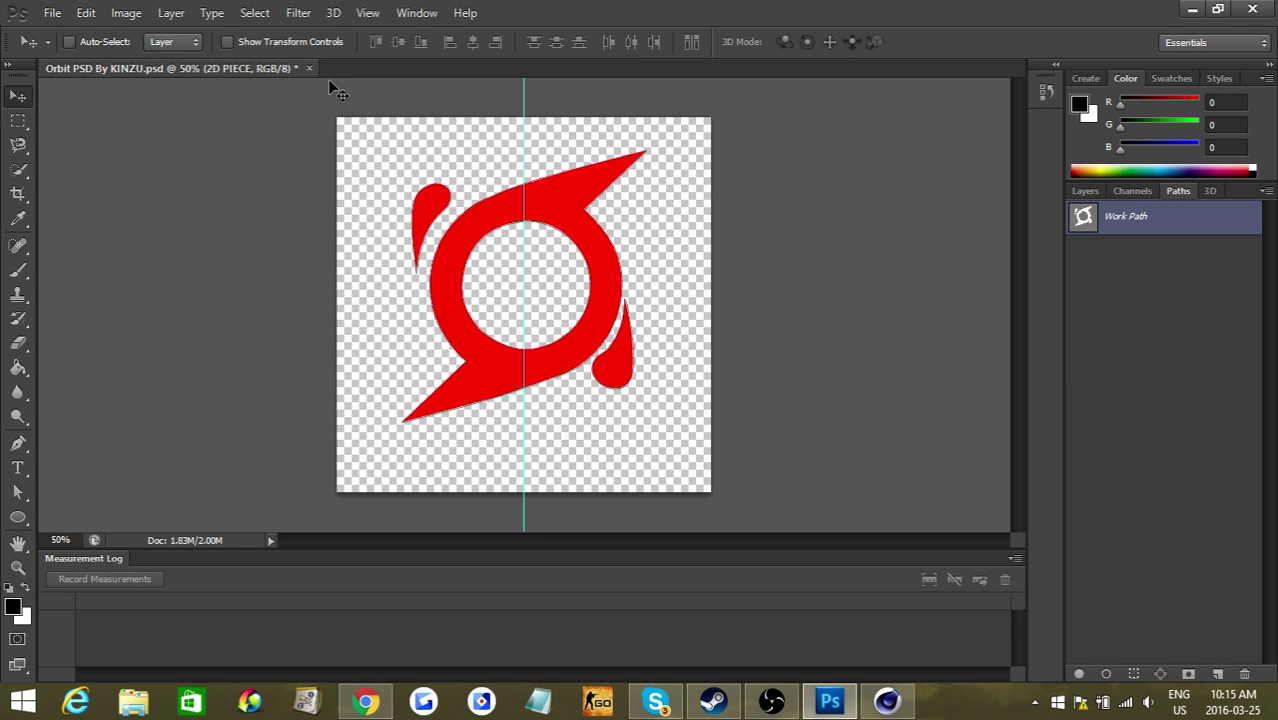
# - Export the Work Path to Illustrator as Orbit PSD By KINZU.ai on the Desktop
pyautogui.click(52, 12)
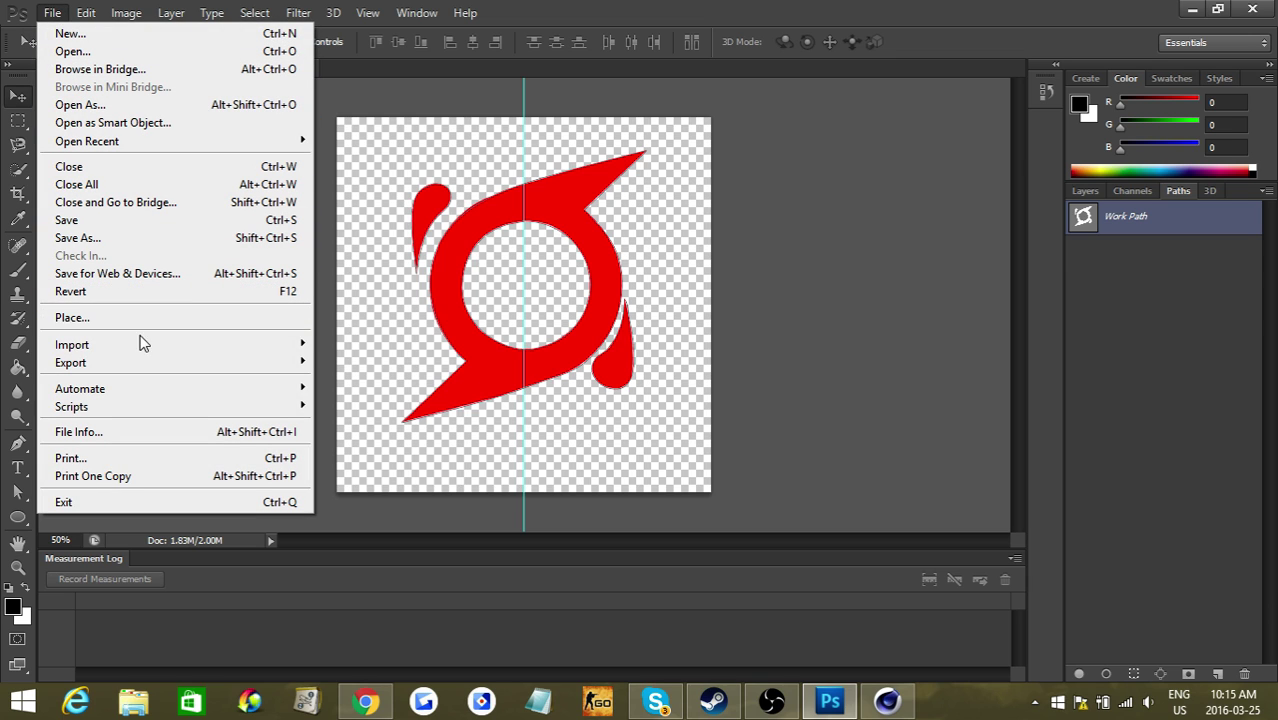
pyautogui.moveTo(70, 362)
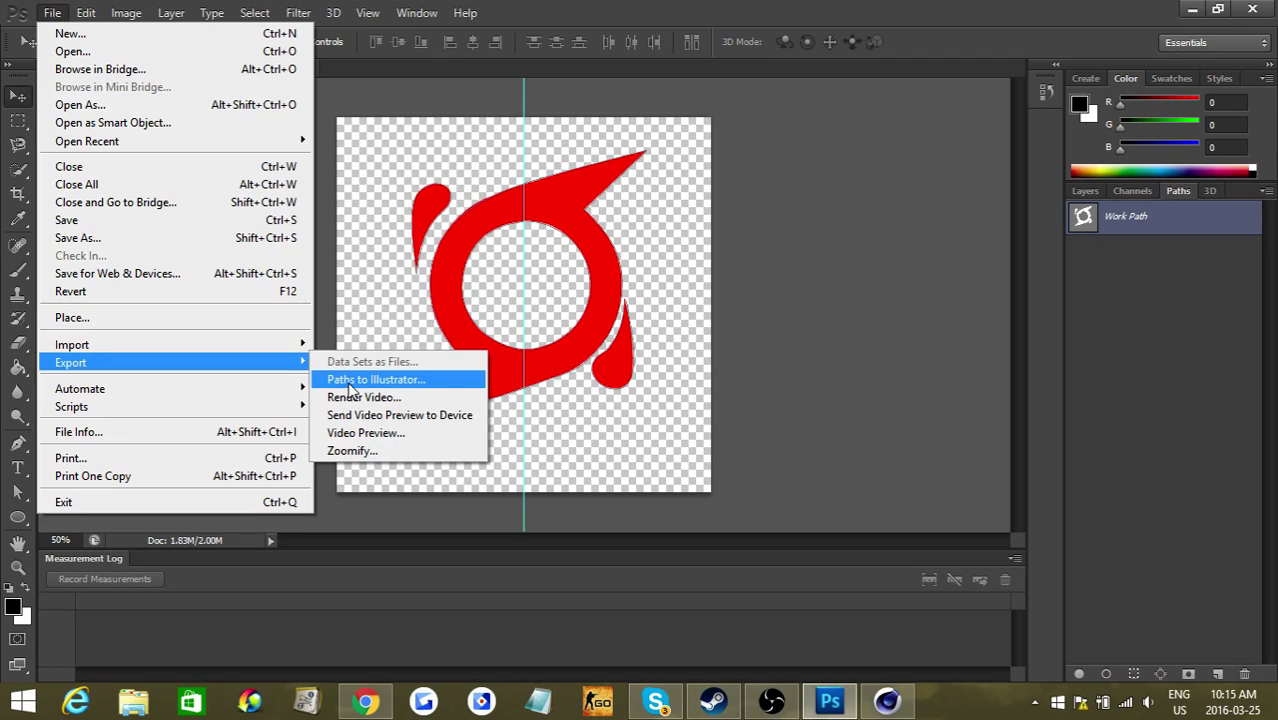
pyautogui.click(352, 380)
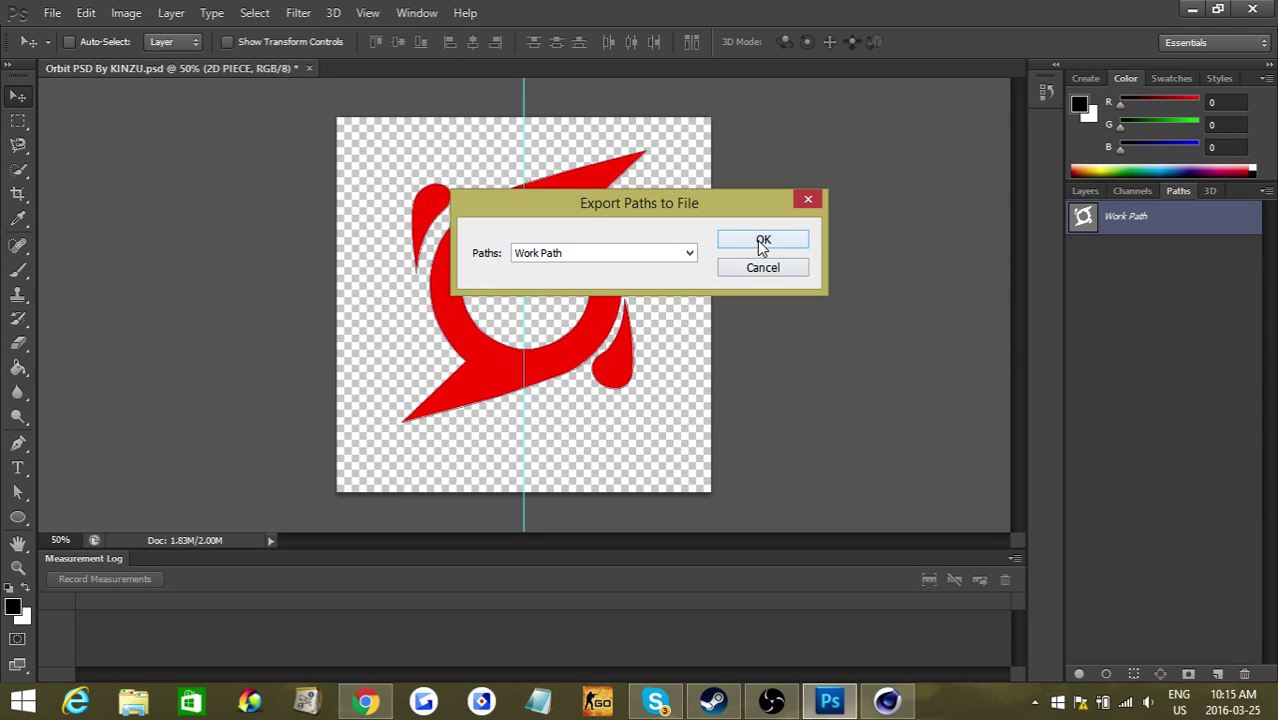
pyautogui.click(760, 246)
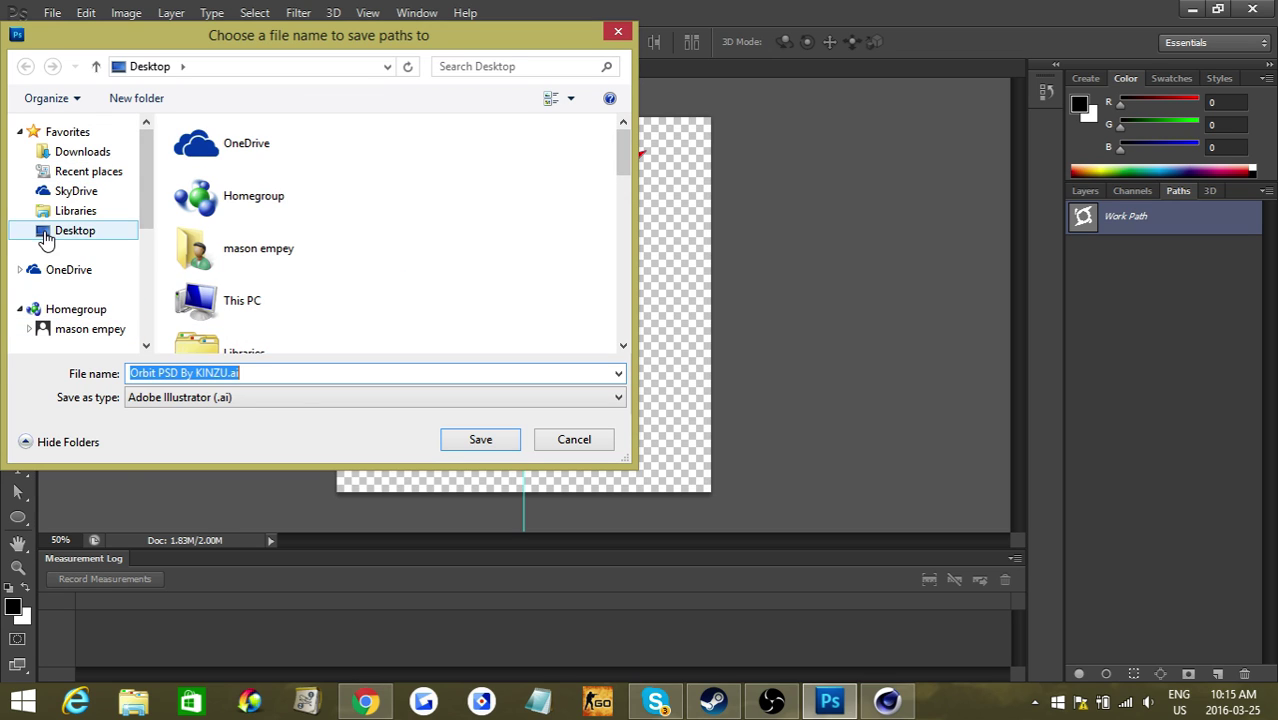
pyautogui.click(45, 240)
pyautogui.click(481, 440)
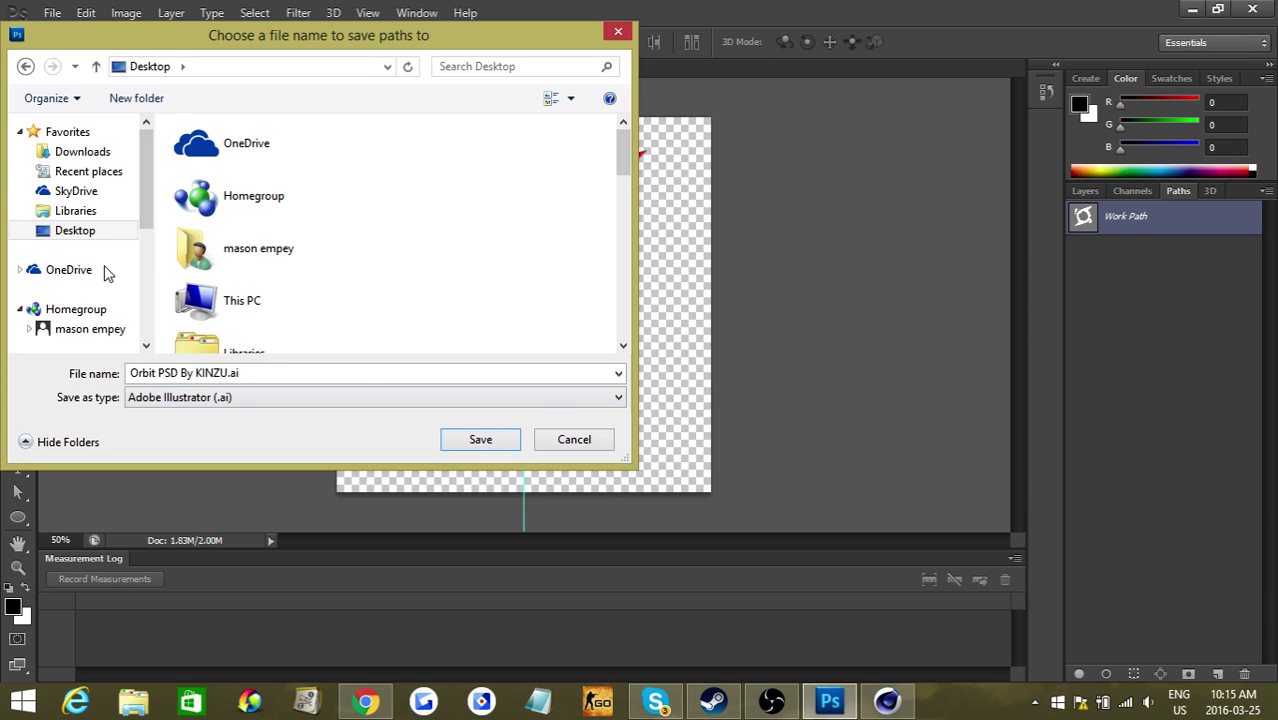
pyautogui.click(470, 446)
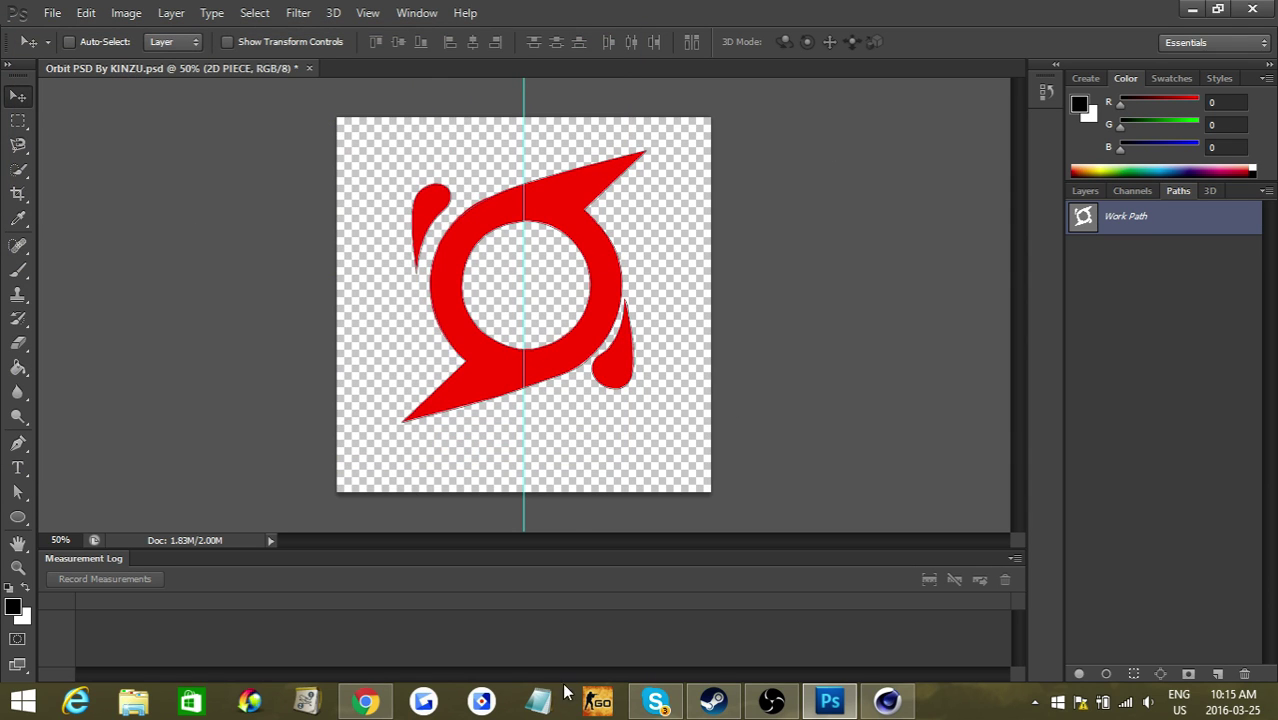
# - Switch to Cinema 4D and open Orbit PSD By KINZU.ai from the Desktop
pyautogui.click(887, 701)
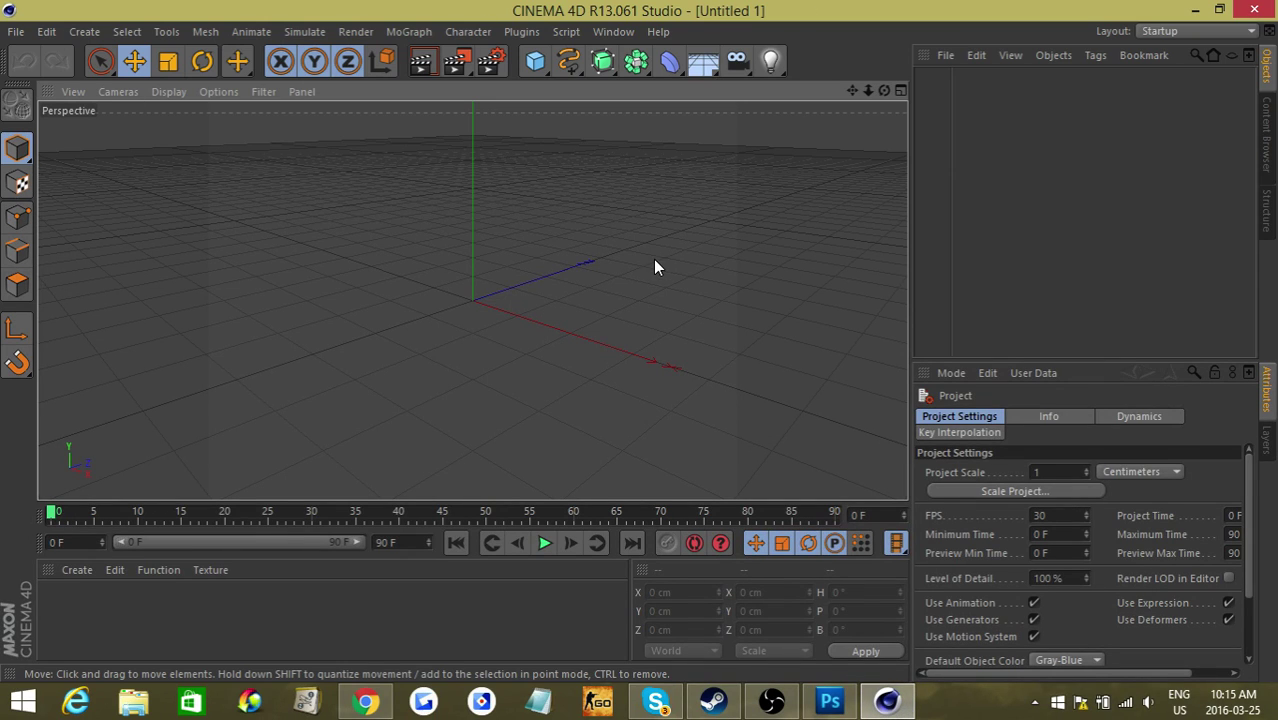
pyautogui.click(16, 31)
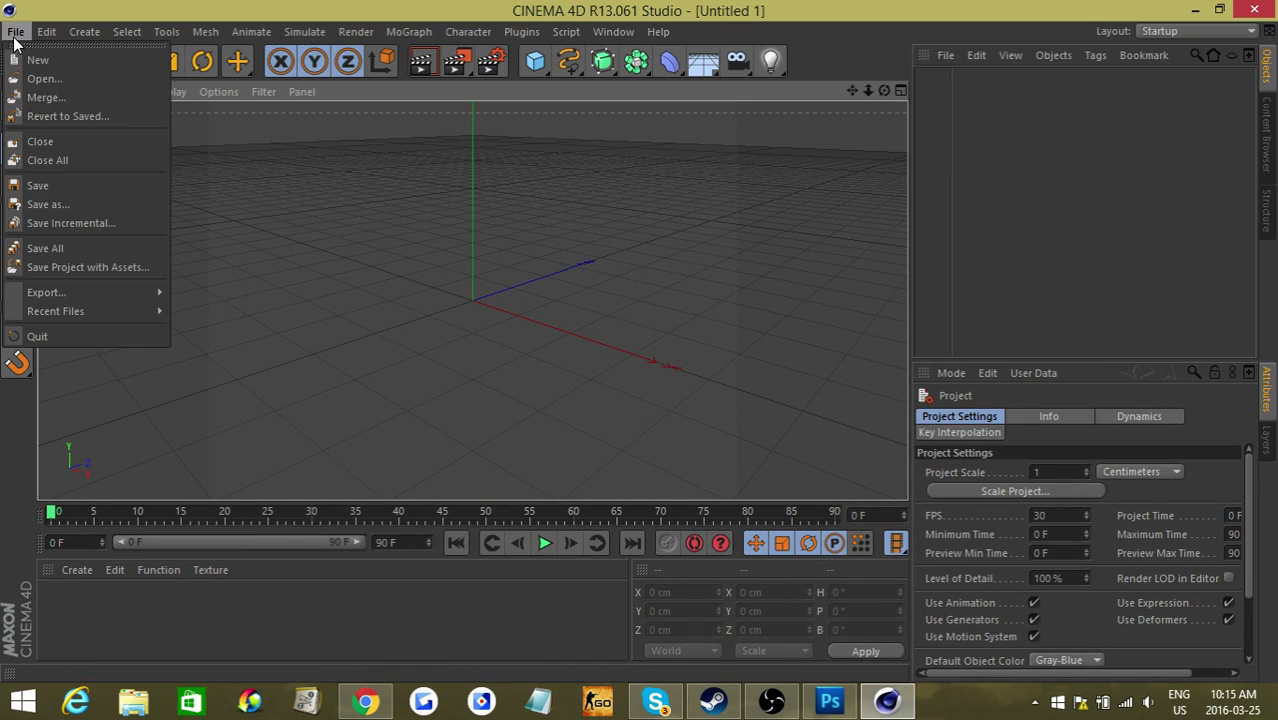
pyautogui.click(48, 86)
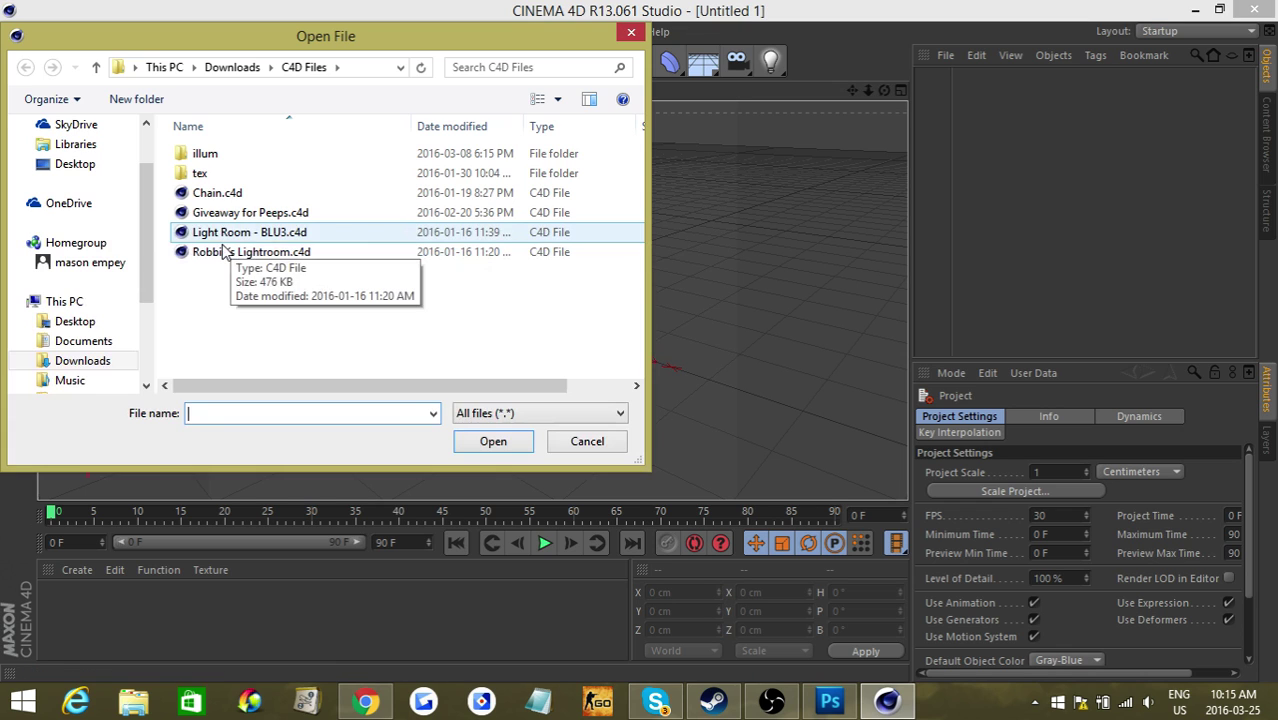
pyautogui.click(60, 163)
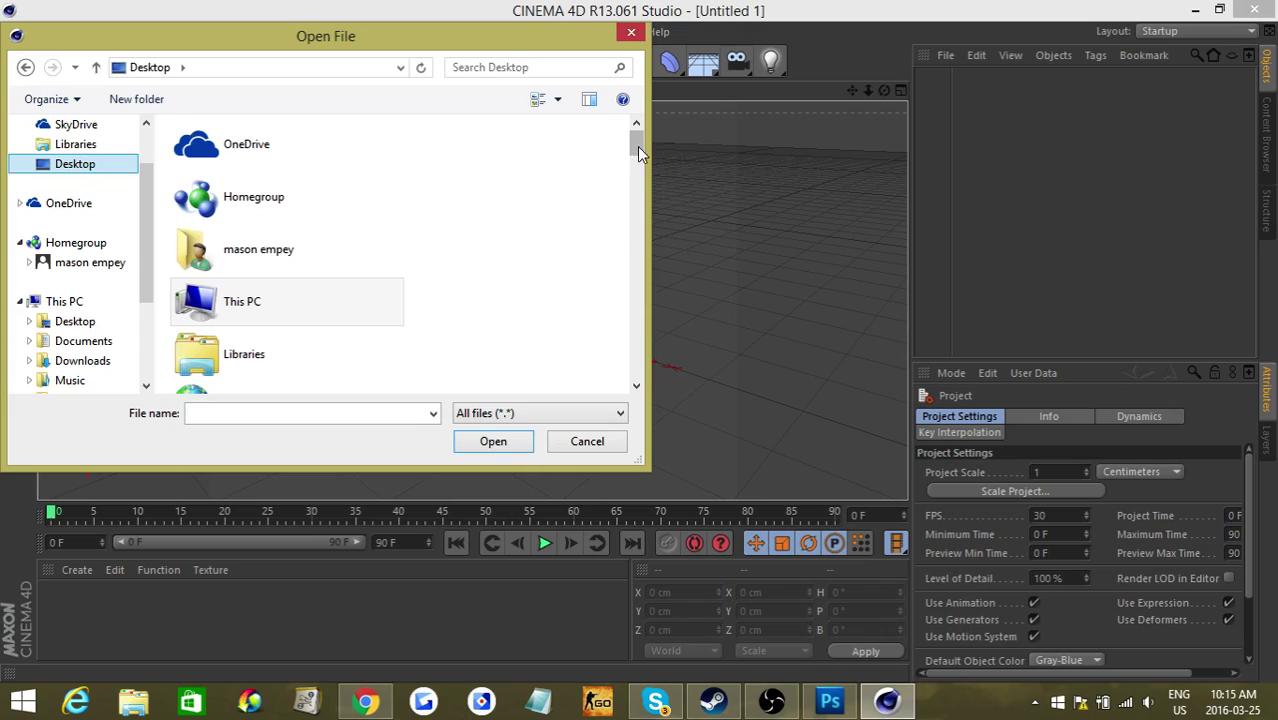
pyautogui.moveTo(637, 146); pyautogui.dragTo(647, 369)
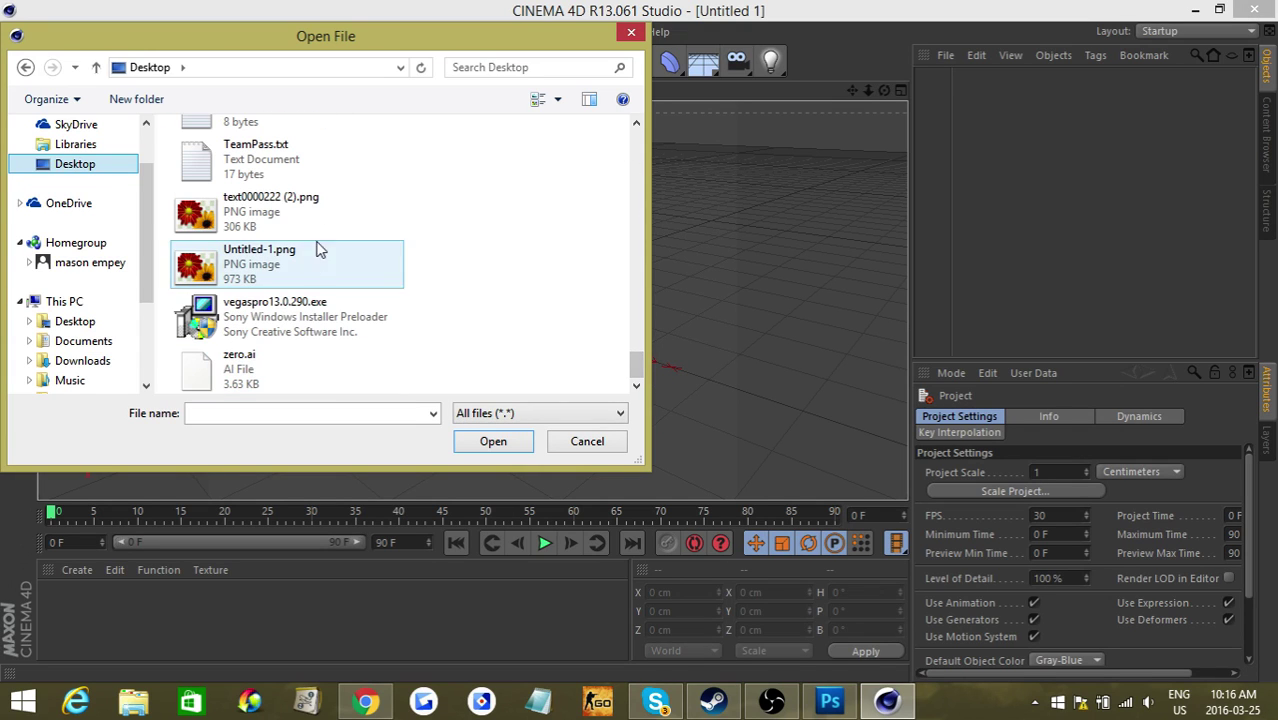
pyautogui.click(345, 412)
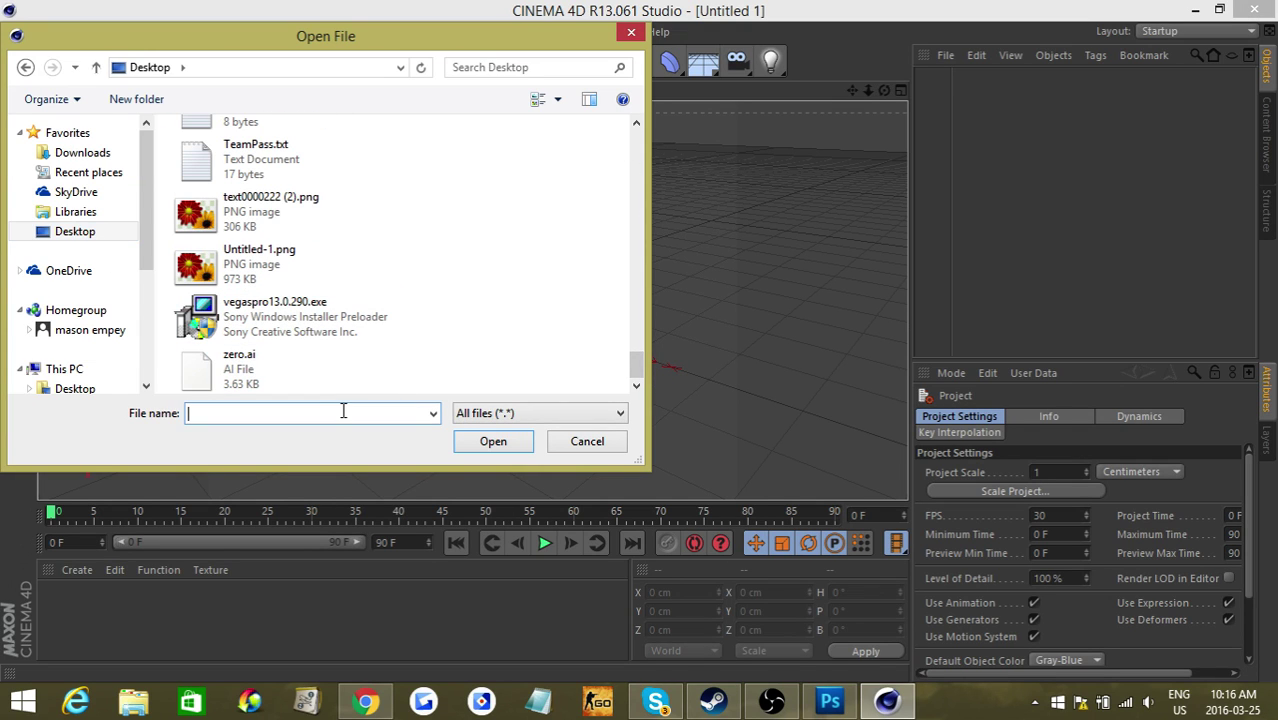
pyautogui.write('orbit')
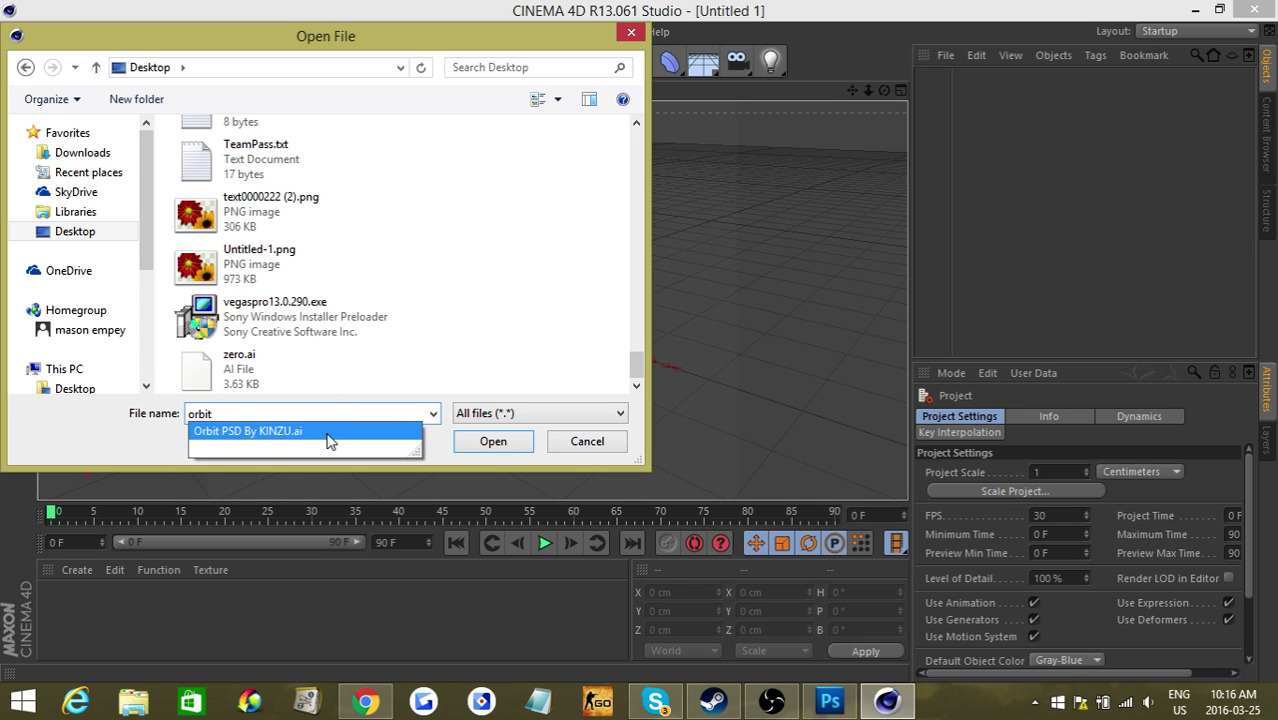
pyautogui.click(328, 435)
pyautogui.click(493, 441)
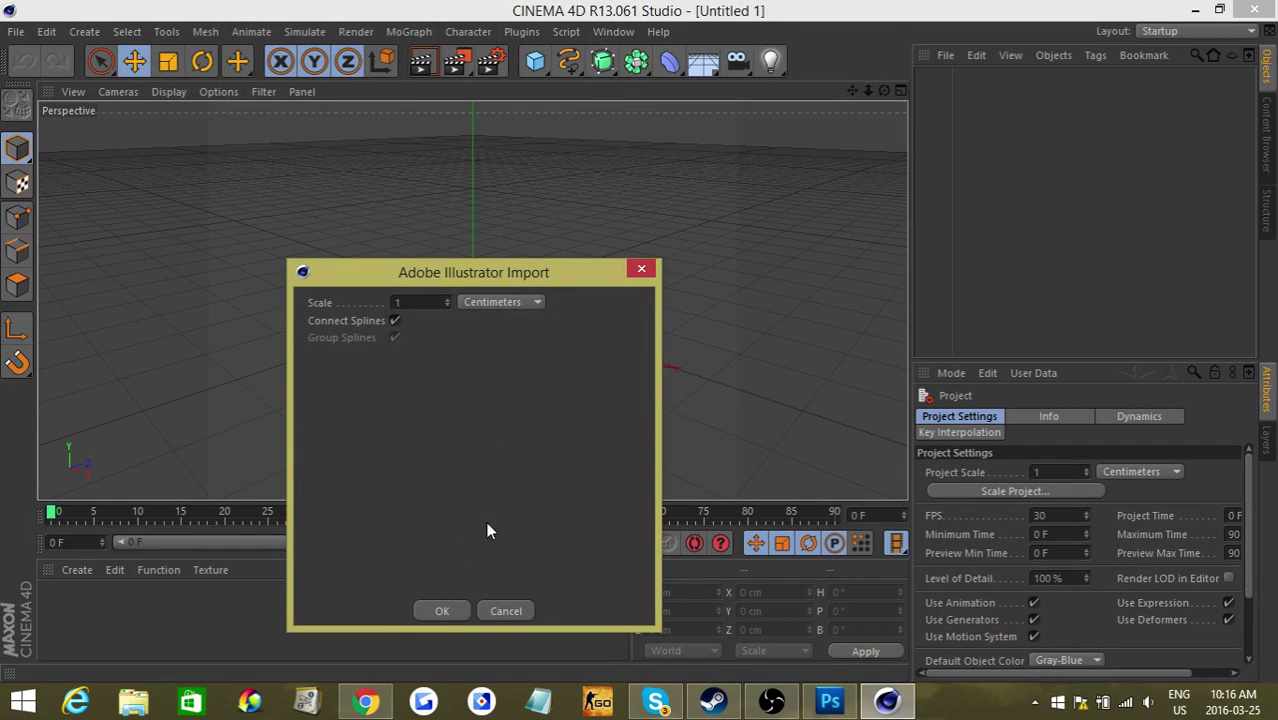
# - Import the logo as splines at 1 centimetre scale and frame it in the Perspective view
pyautogui.click(441, 610)
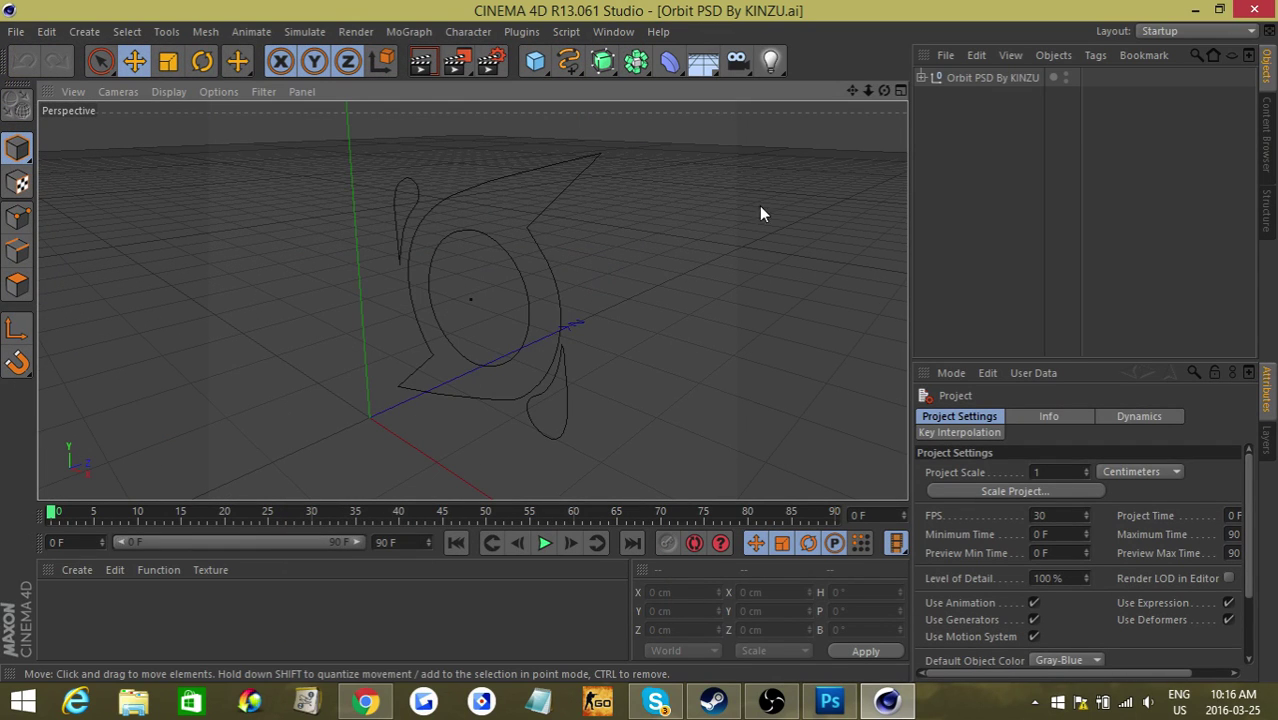
pyautogui.moveTo(885, 97); pyautogui.dragTo(544, 298)
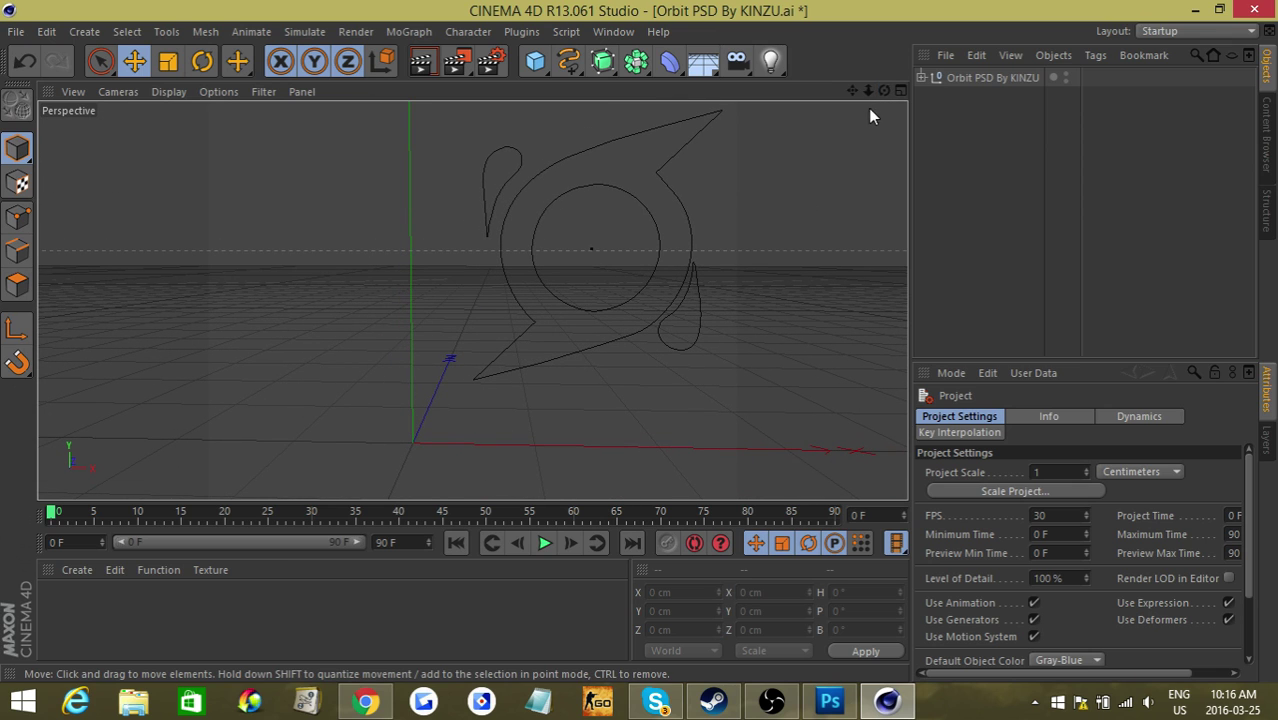
pyautogui.moveTo(852, 90); pyautogui.dragTo(473, 300)
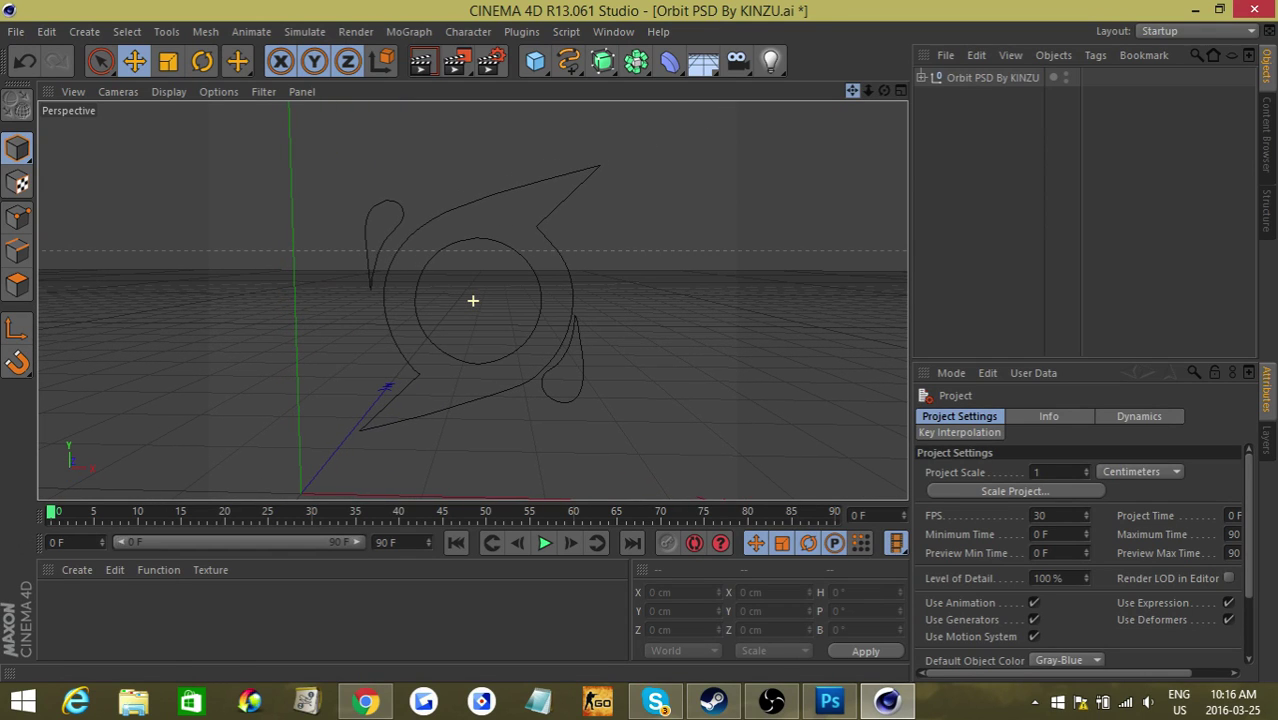
pyautogui.moveTo(473, 300); pyautogui.dragTo(651, 256)
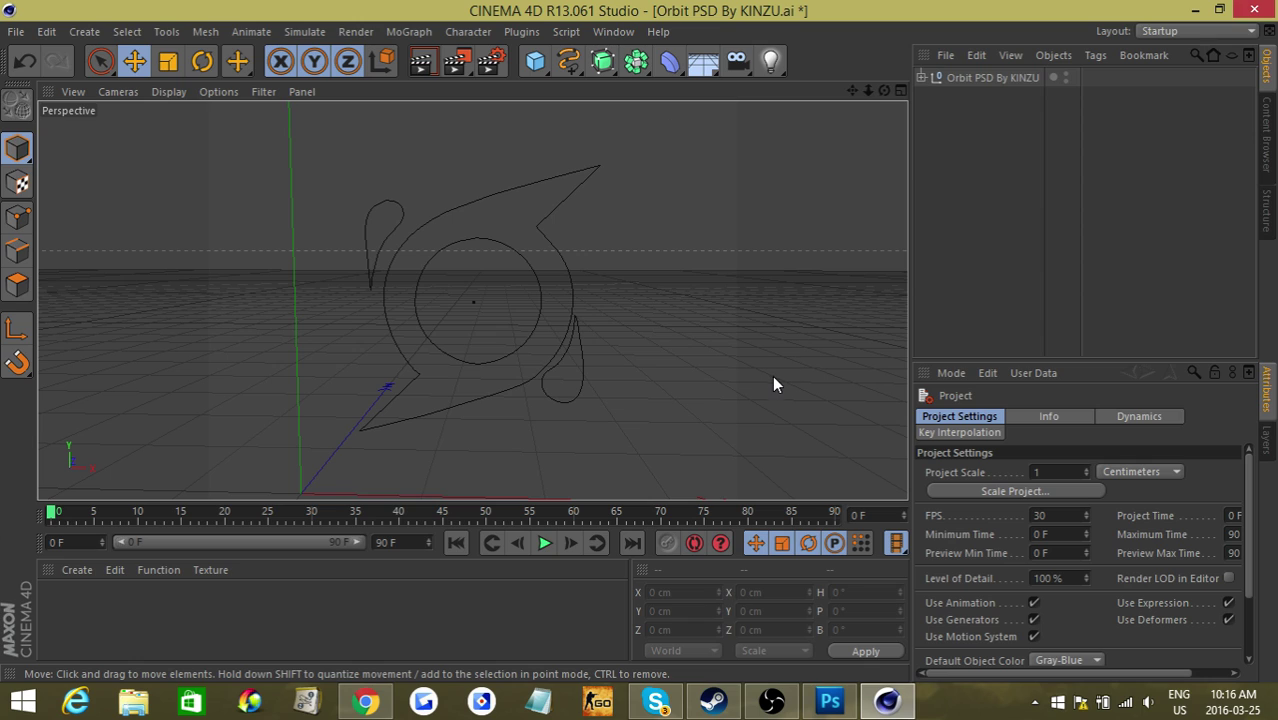